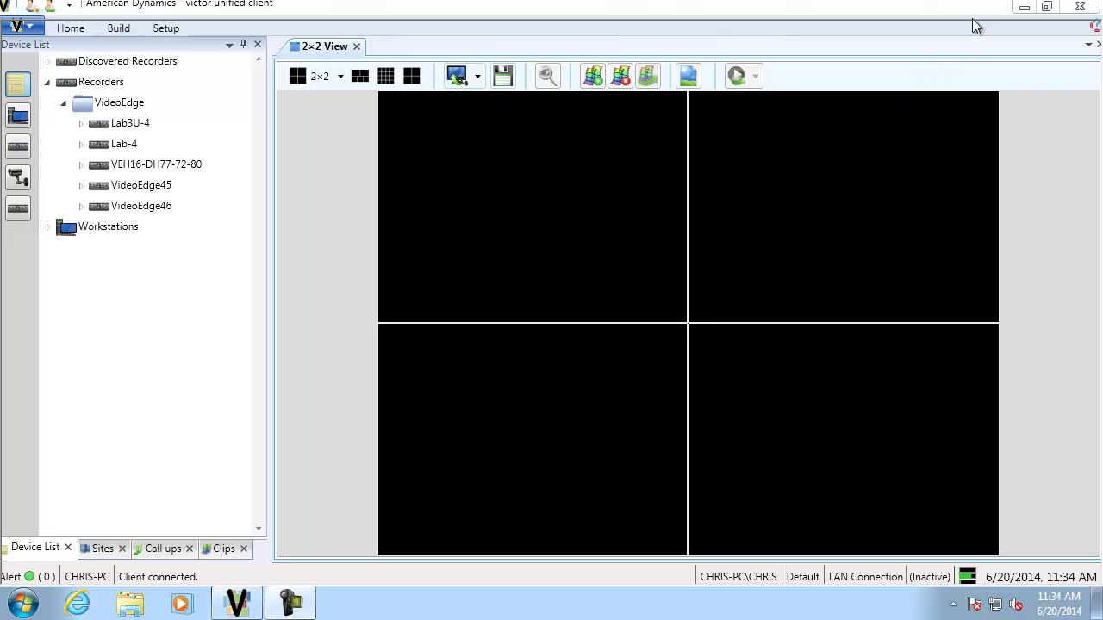
Minimize the victor client and load 192.168.188.3 in Internet Explorer
{"action": "left_click", "coordinate": [1025, 7]}
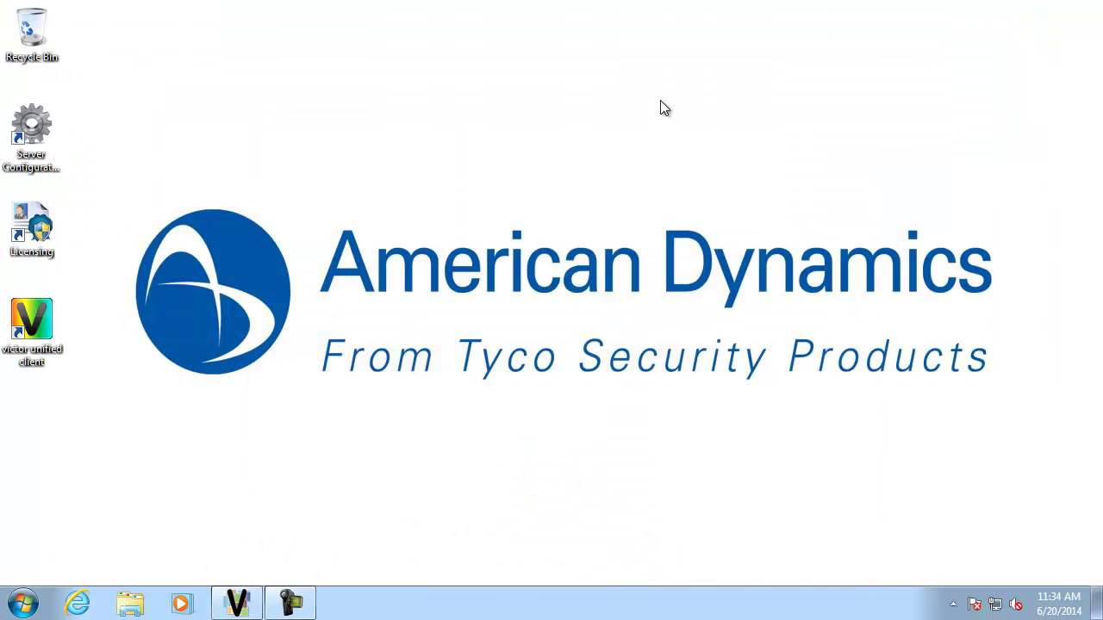
{"action": "left_click", "coordinate": [77, 605]}
{"action": "left_click", "coordinate": [209, 38]}
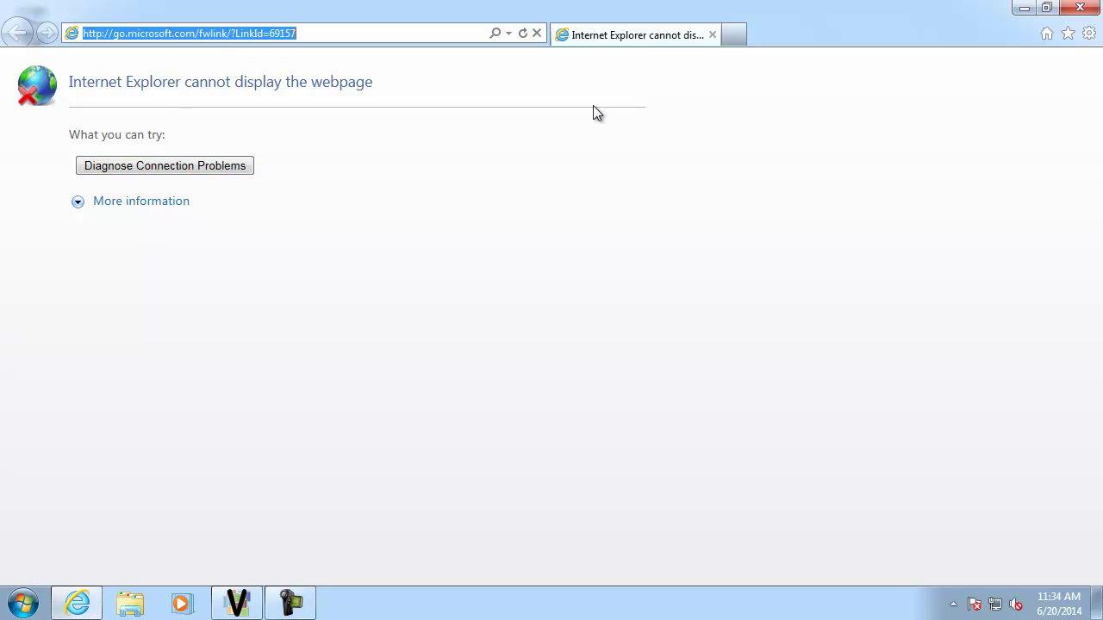
{"action": "type", "text": "192.168.188.3"}
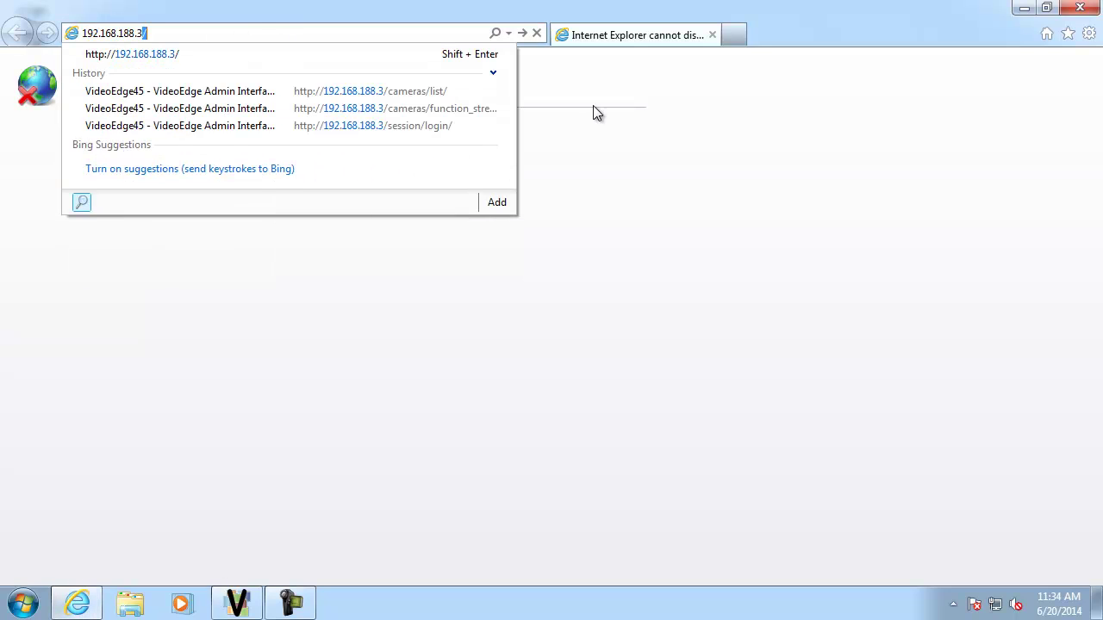
{"action": "key", "text": "Return"}
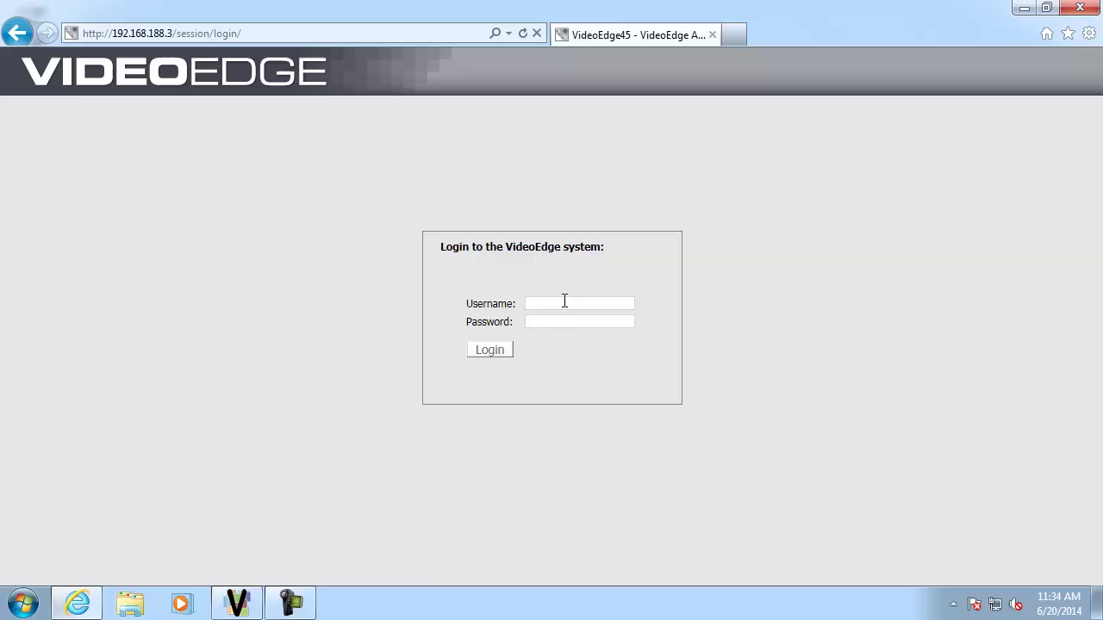
Log in to the VideoEdge web interface with the admin username and account password
{"action": "type", "text": "admin••••••••••••"}
{"action": "left_click", "coordinate": [486, 355]}
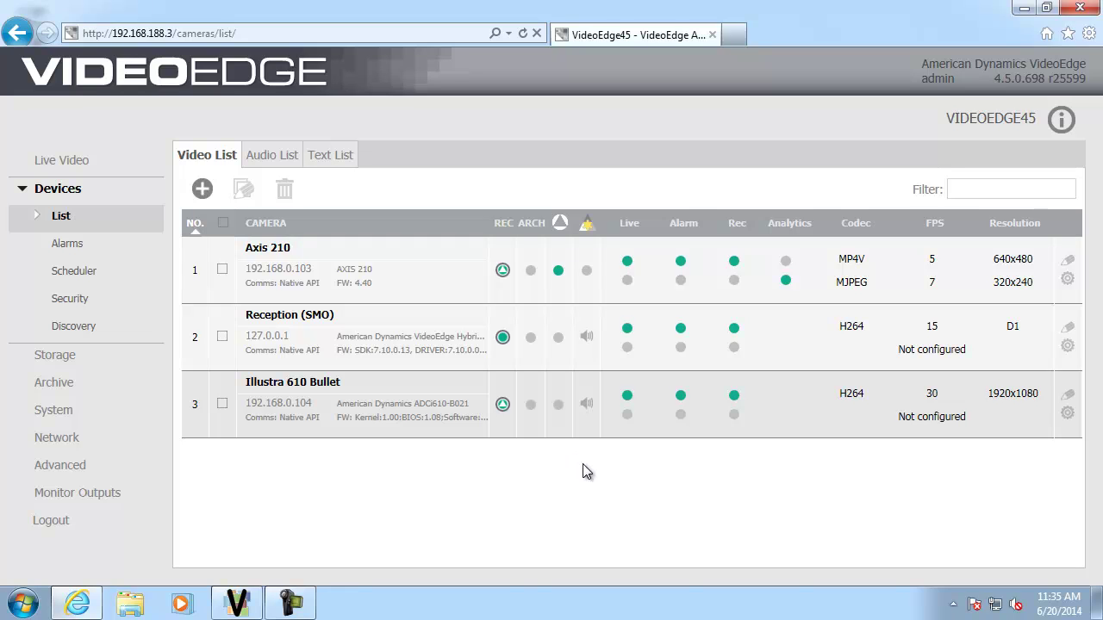
Set the Illustra 610 Bullet camera's Video Analysis to Video Intelligence and save
{"action": "left_click", "coordinate": [1068, 413]}
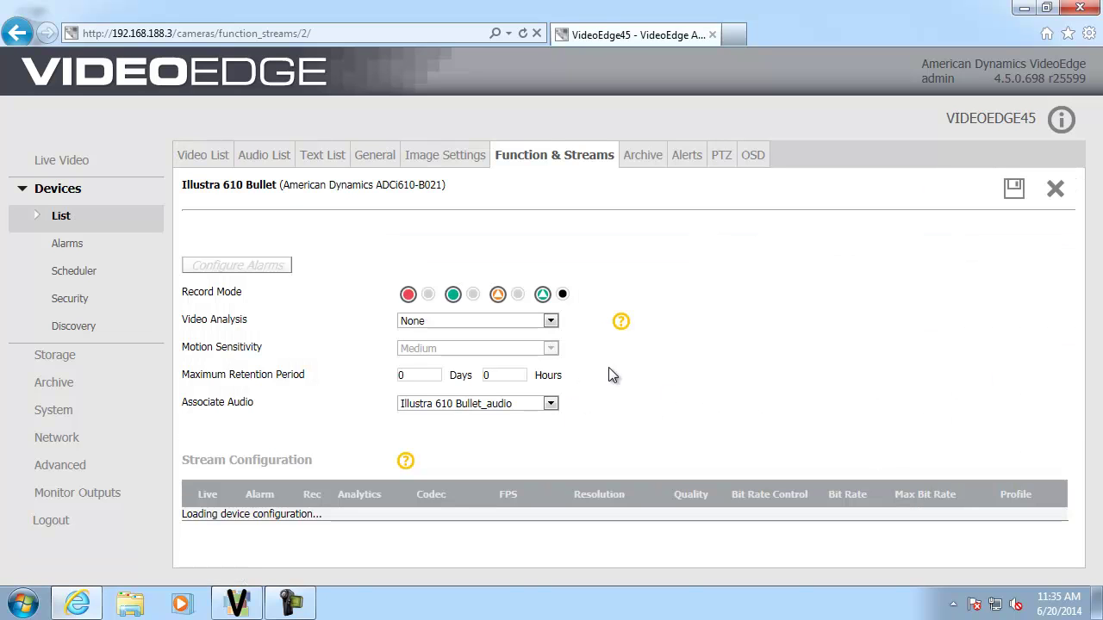
{"action": "left_click", "coordinate": [549, 322]}
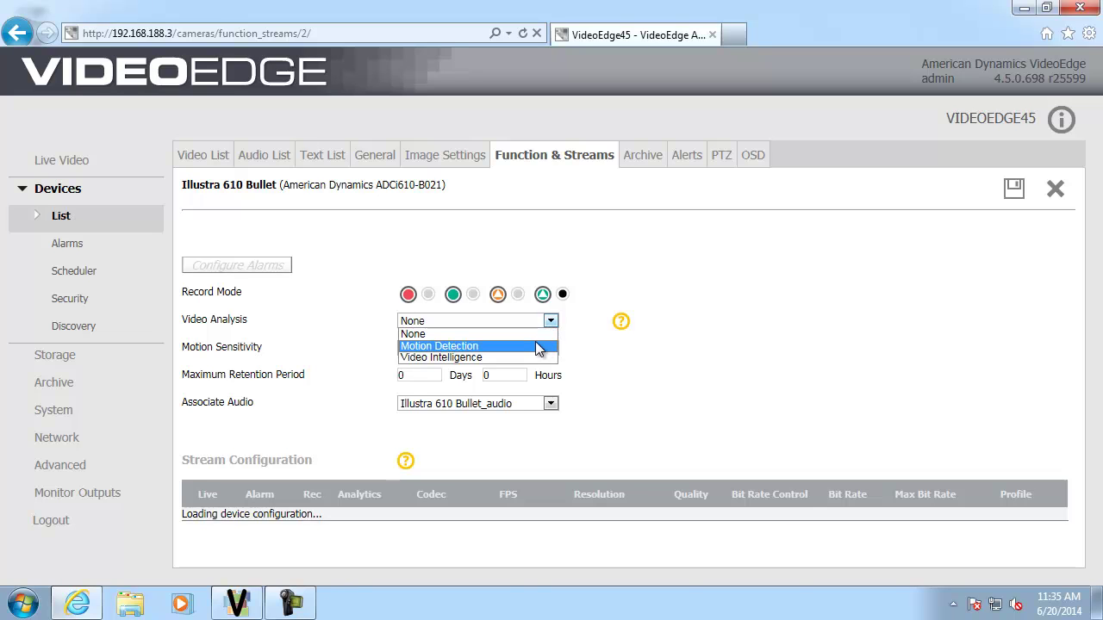
{"action": "left_click", "coordinate": [525, 358]}
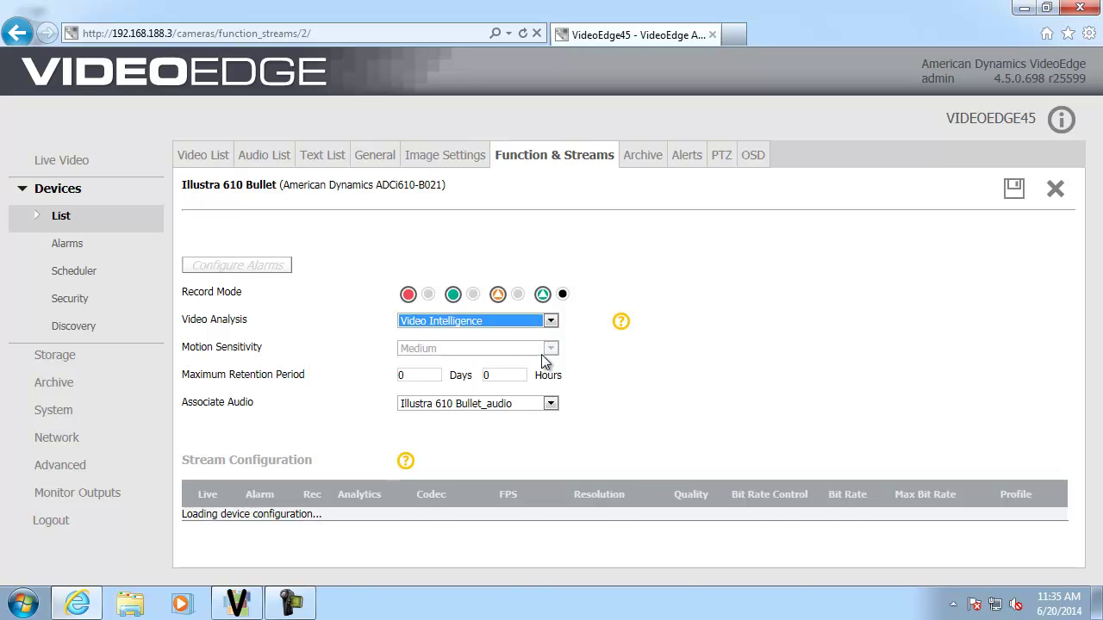
{"action": "left_click", "coordinate": [1014, 188]}
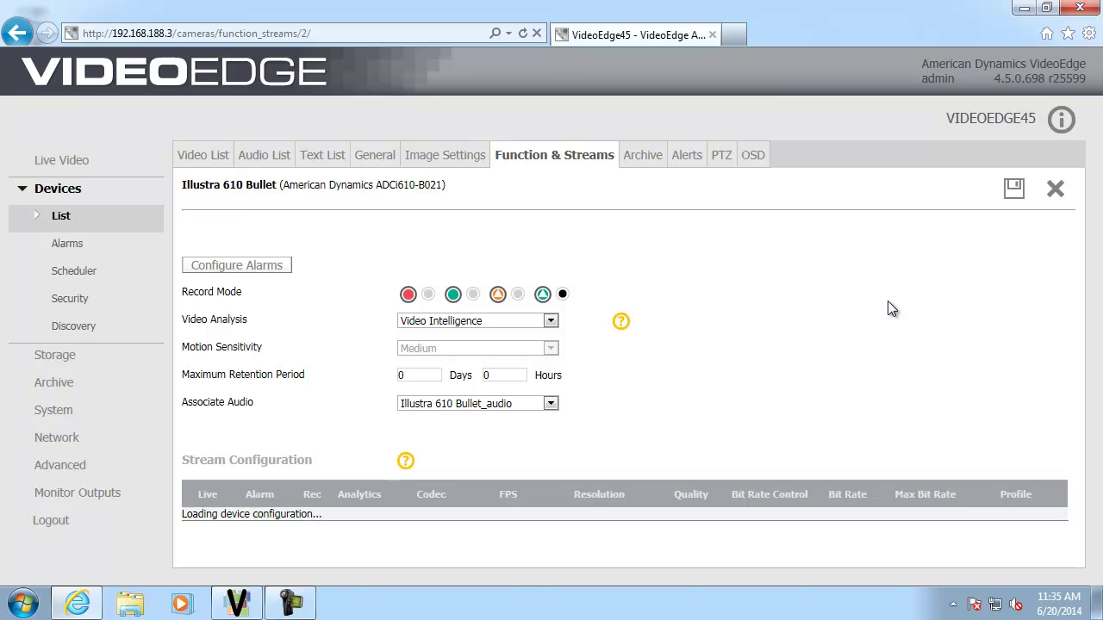
On the Alarms page, add a new rule for camera 3 - Illustra 610 Bullet
{"action": "left_click", "coordinate": [81, 243]}
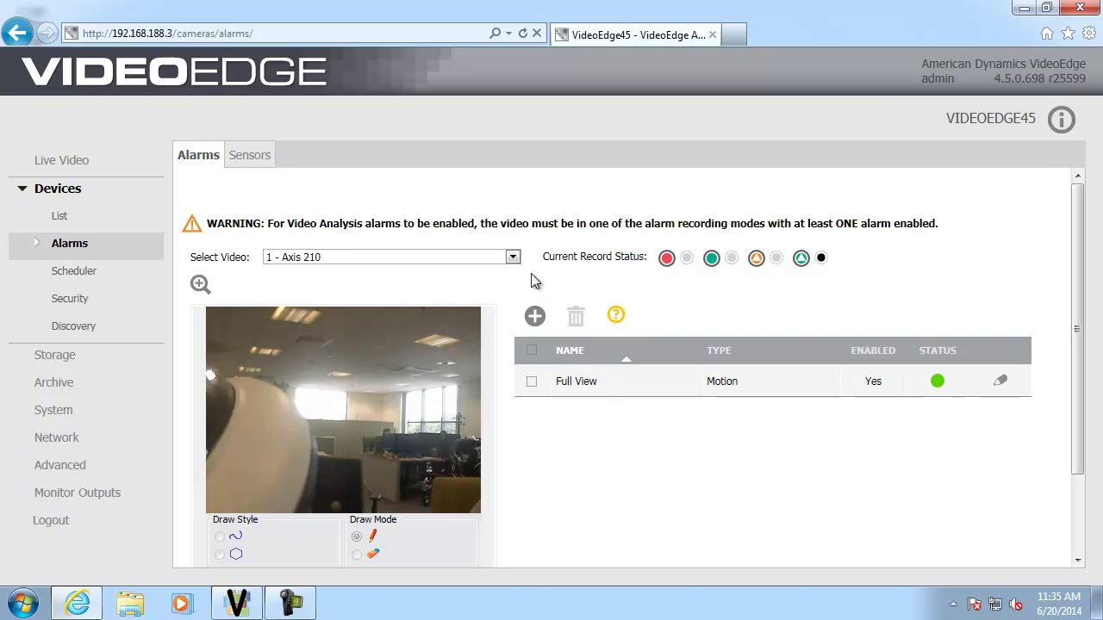
{"action": "left_click", "coordinate": [513, 257]}
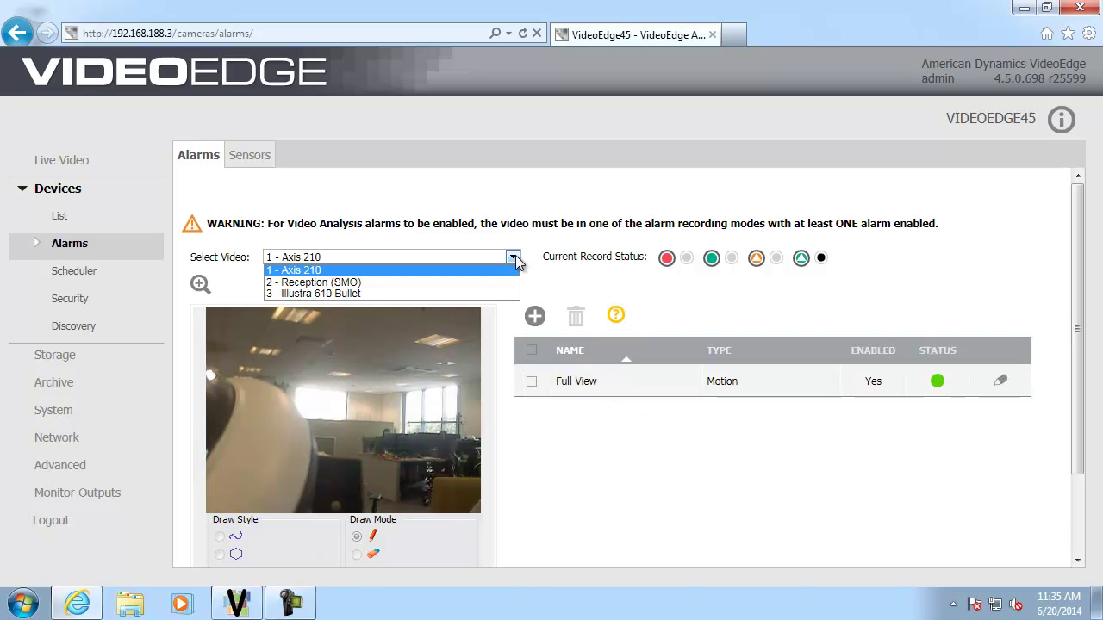
{"action": "left_click", "coordinate": [483, 293]}
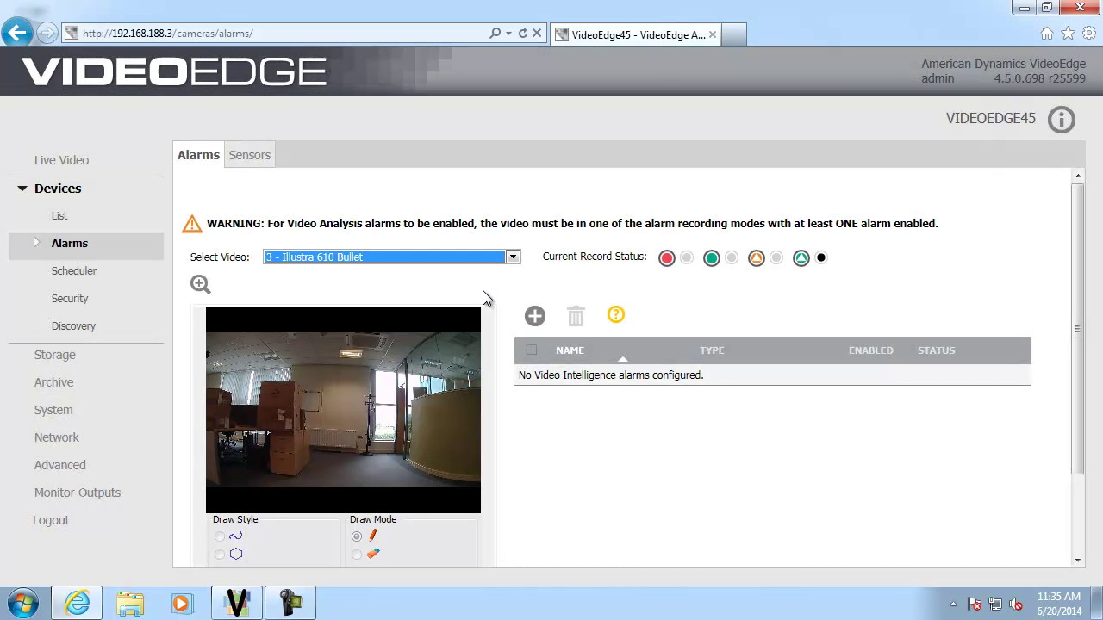
{"action": "left_click", "coordinate": [535, 316]}
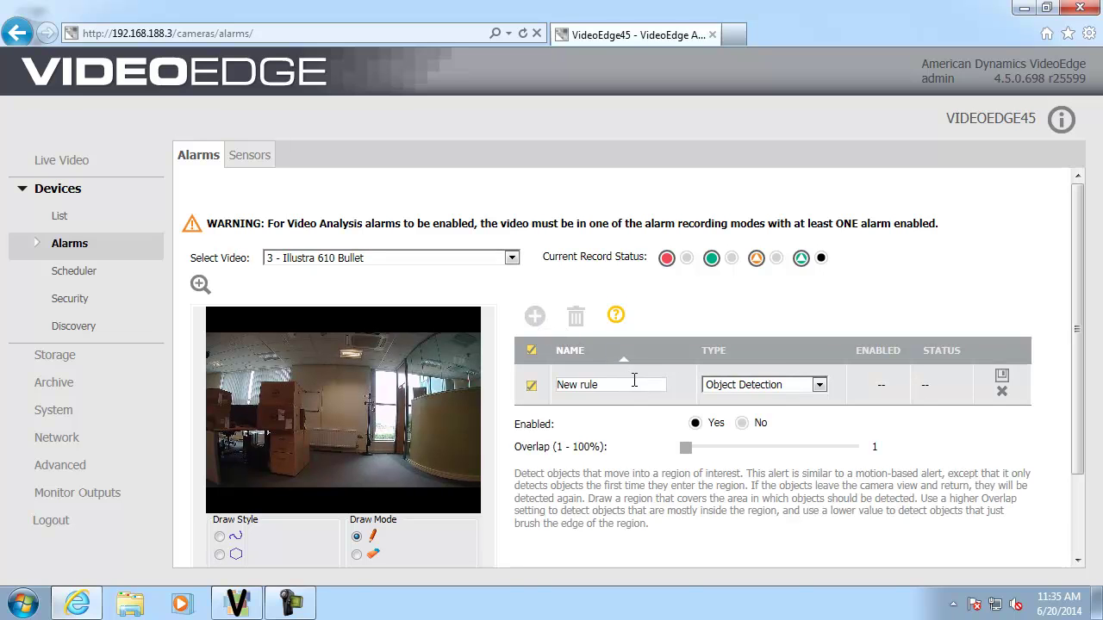
Rename 'New rule' to 'People Counter' and set its type to Enter
{"action": "left_click_drag", "start_coordinate": [632, 376], "coordinate": [541, 377]}
{"action": "type", "text": "People Counter"}
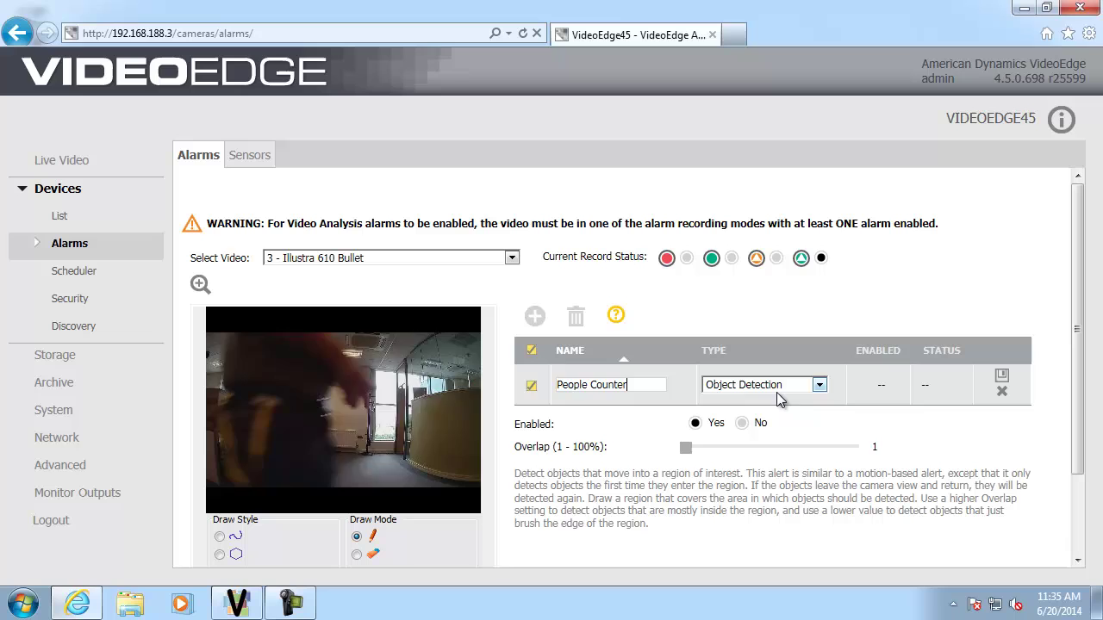
{"action": "left_click", "coordinate": [819, 385]}
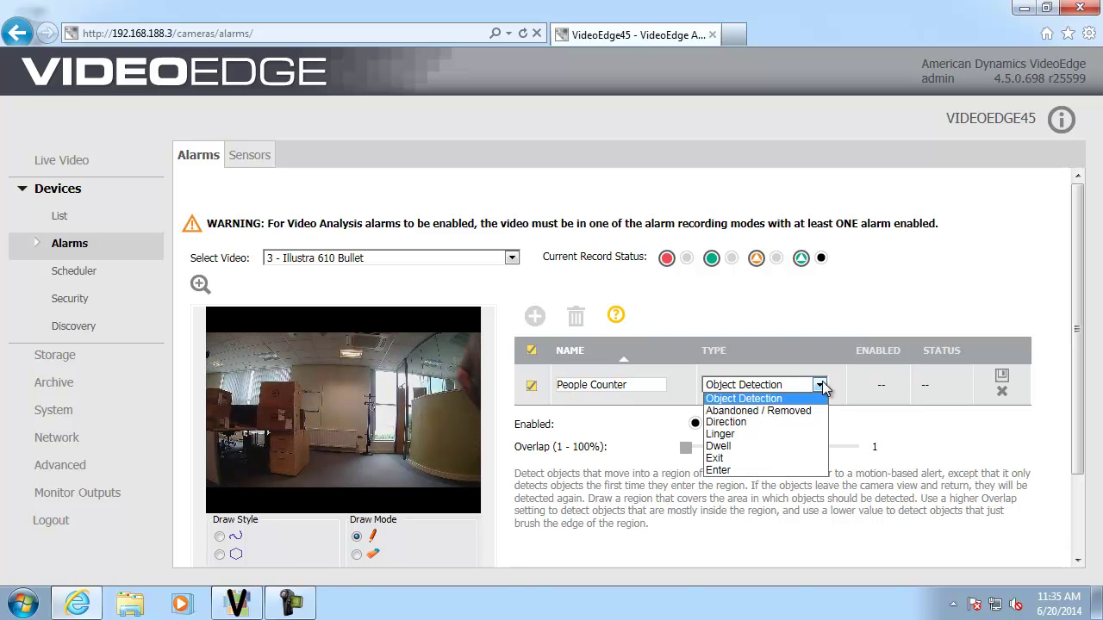
{"action": "left_click", "coordinate": [774, 470]}
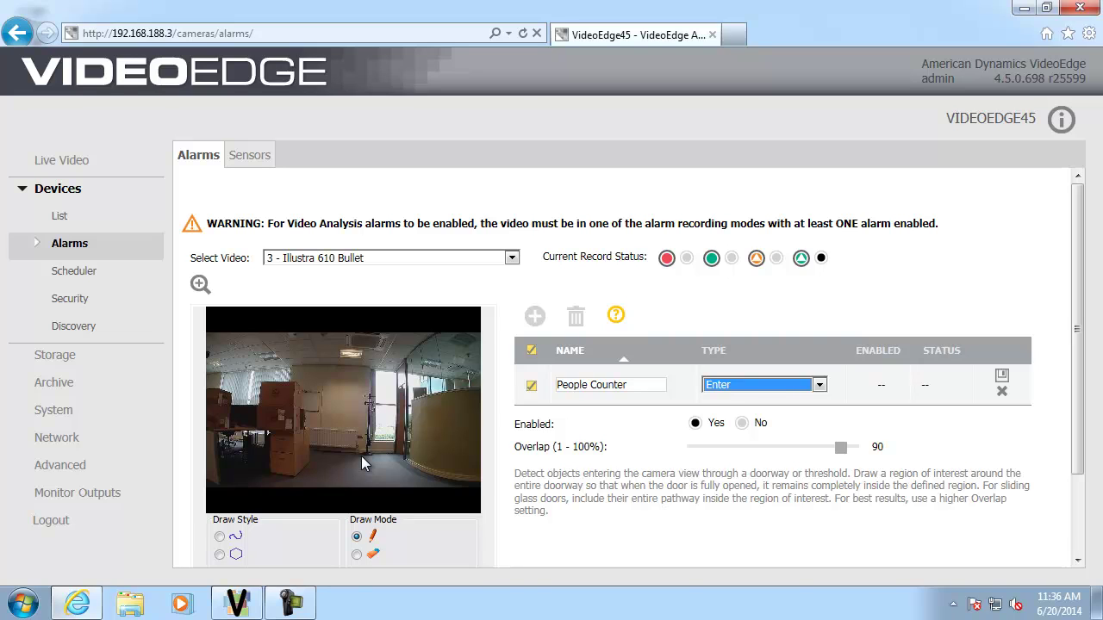
Draw the doorway region, set overlap to 100, and save the People Counter rule
{"action": "left_click_drag", "start_coordinate": [361, 455], "coordinate": [362, 488]}
{"action": "left_click", "coordinate": [840, 448]}
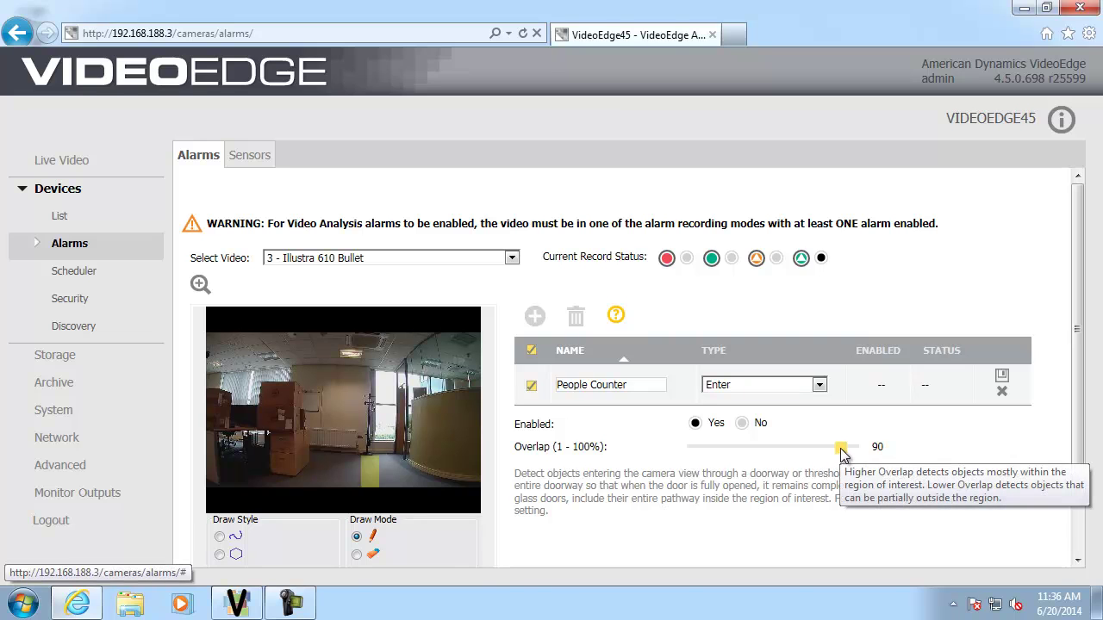
{"action": "left_click_drag", "start_coordinate": [842, 449], "coordinate": [864, 451]}
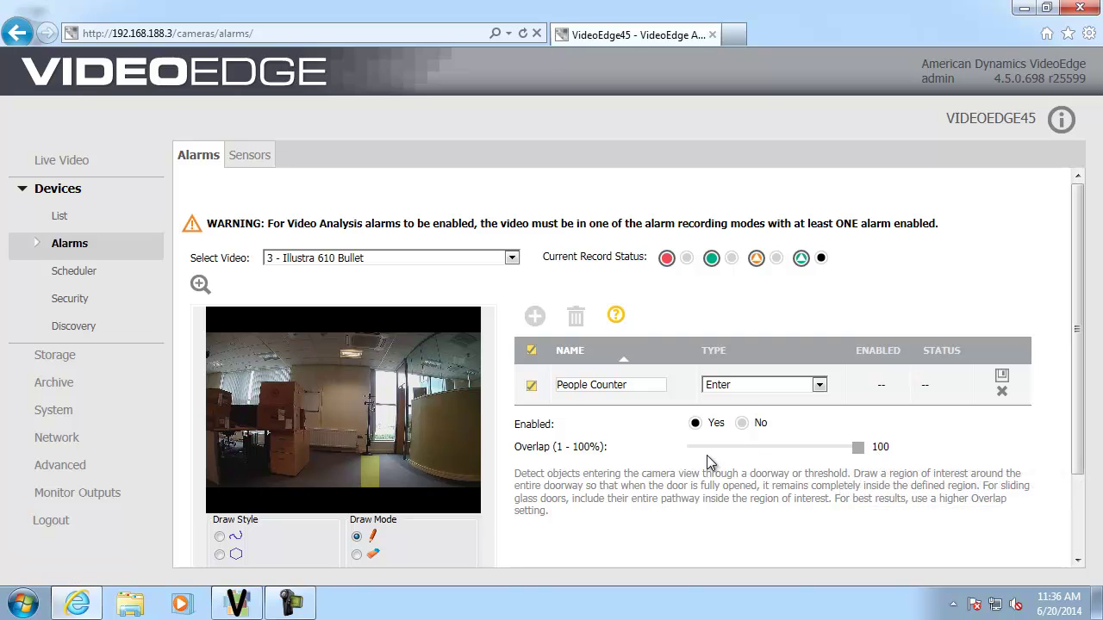
{"action": "left_click", "coordinate": [1002, 381]}
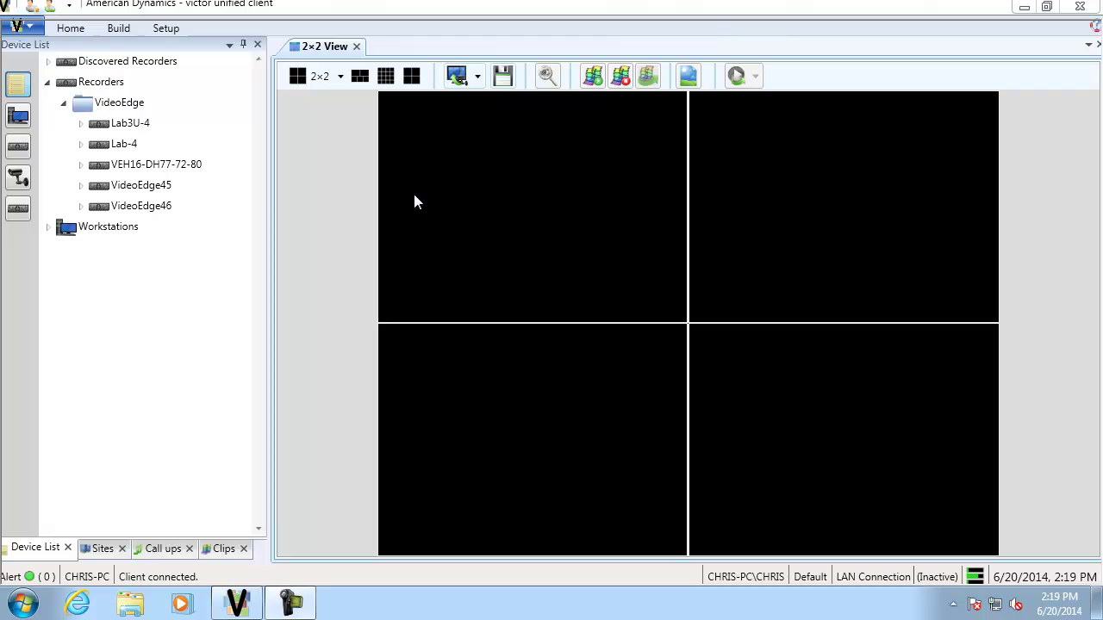
Start the Video Search Wizard and add the Illustra 610 Bullet camera from VideoEdge45
{"action": "left_click", "coordinate": [80, 26]}
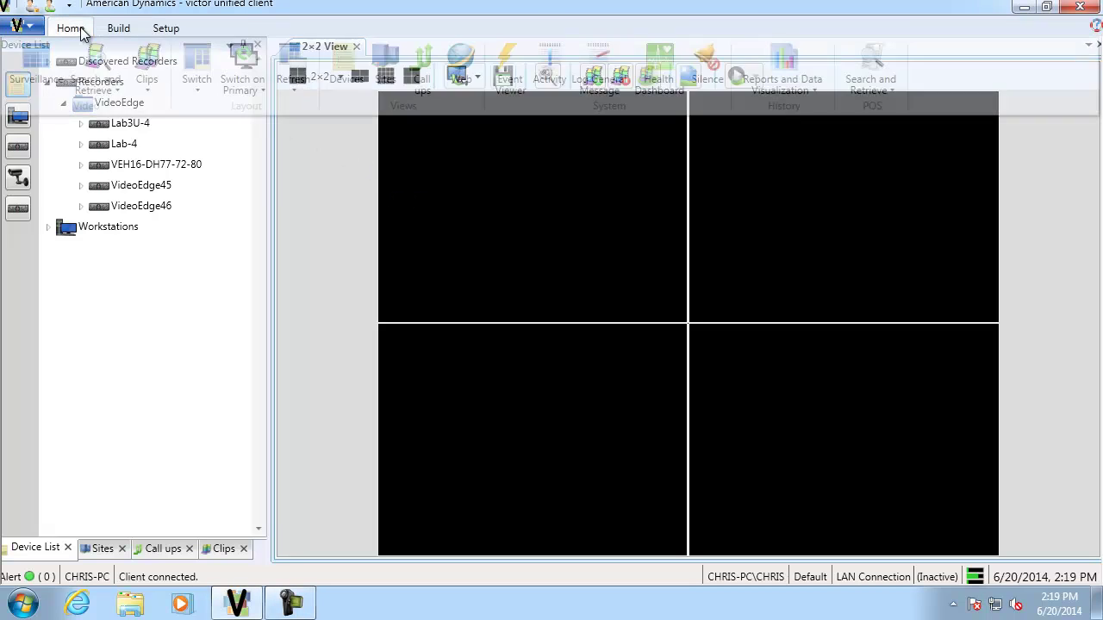
{"action": "left_click", "coordinate": [109, 78]}
{"action": "left_click", "coordinate": [107, 109]}
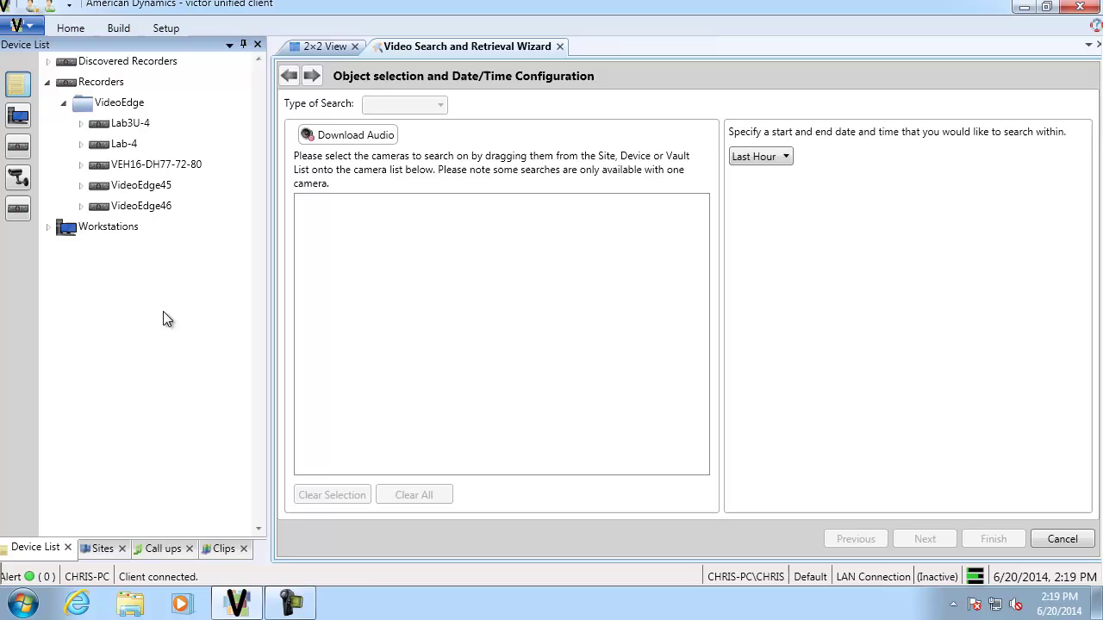
{"action": "left_click", "coordinate": [80, 184]}
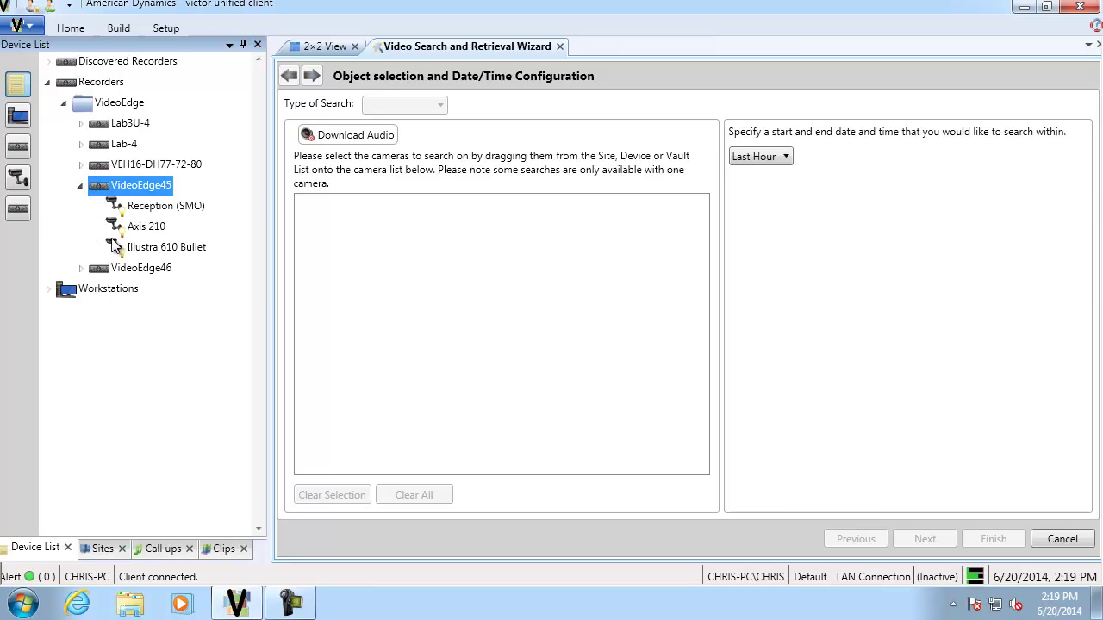
{"action": "left_click_drag", "start_coordinate": [138, 250], "coordinate": [309, 252]}
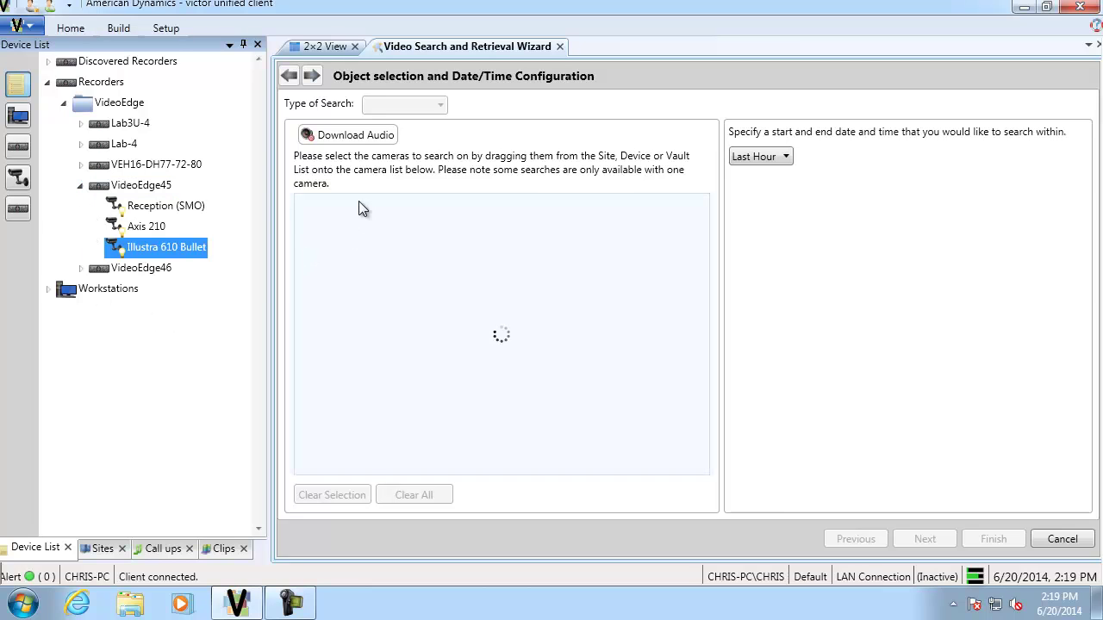
Choose the Enter search type with a Specific Range starting at 12:00
{"action": "left_click", "coordinate": [439, 105]}
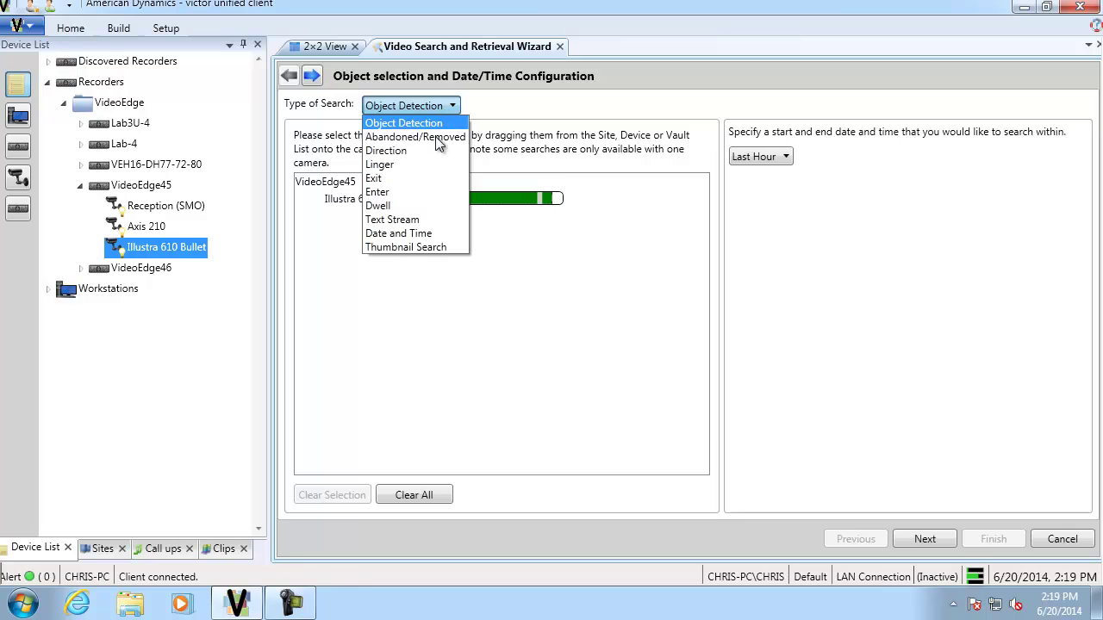
{"action": "left_click", "coordinate": [423, 192]}
{"action": "left_click", "coordinate": [778, 160]}
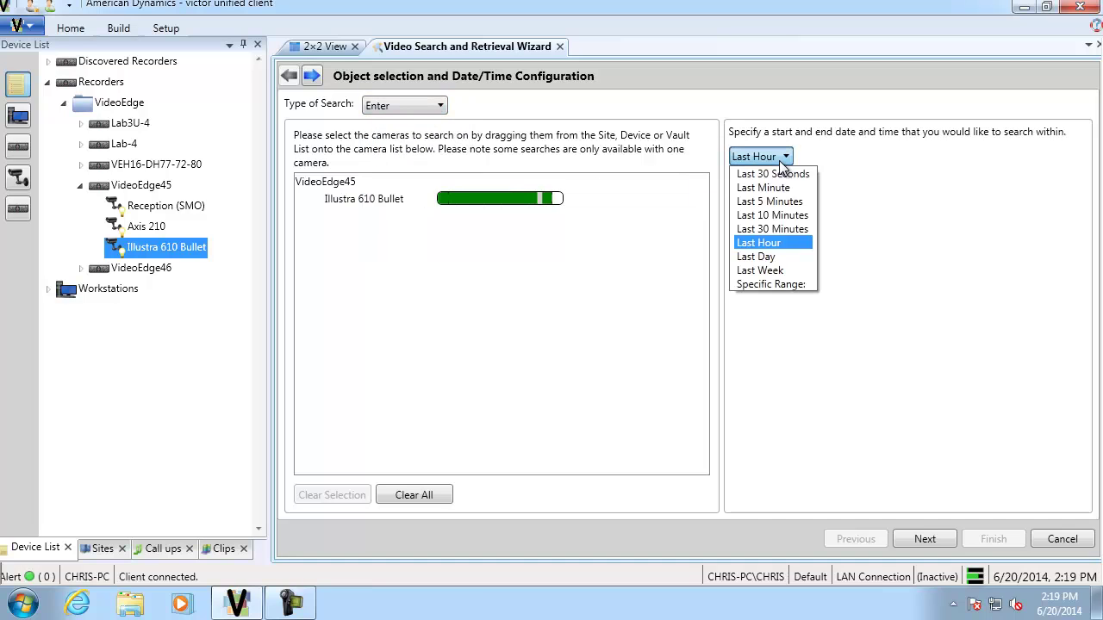
{"action": "left_click", "coordinate": [777, 284]}
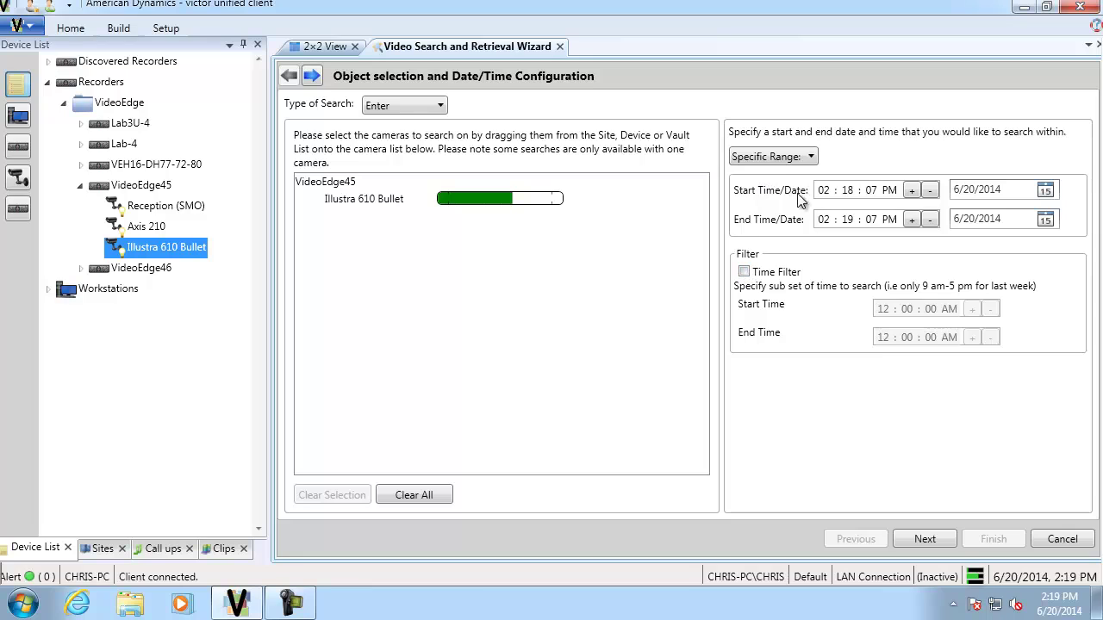
{"action": "left_click", "coordinate": [823, 190]}
{"action": "type", "text": "12"}
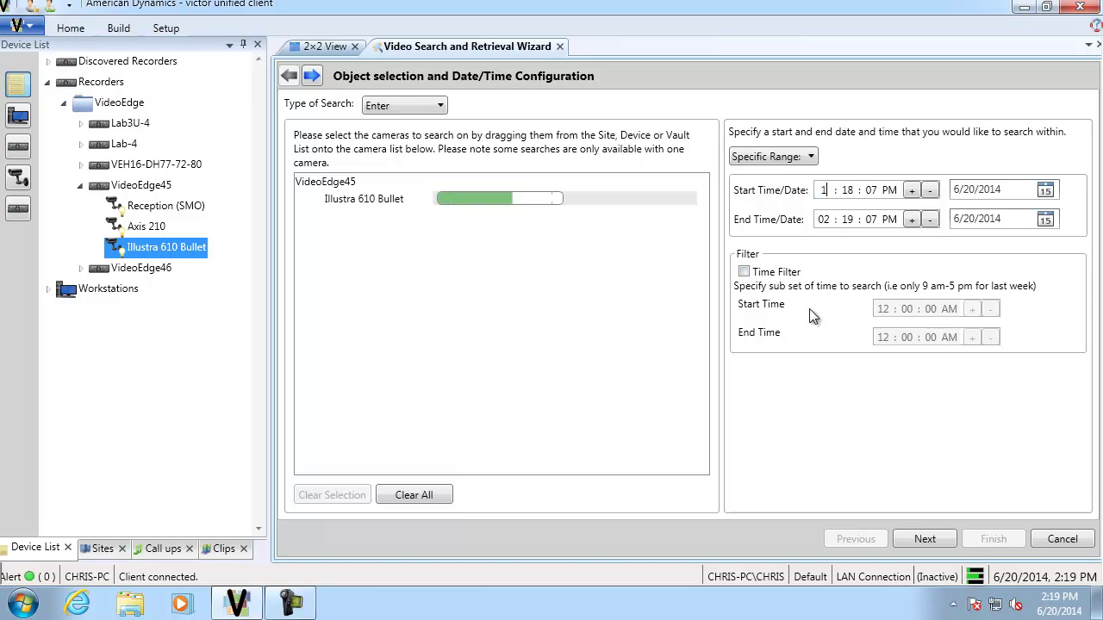
{"action": "left_click", "coordinate": [848, 190]}
{"action": "type", "text": "00"}
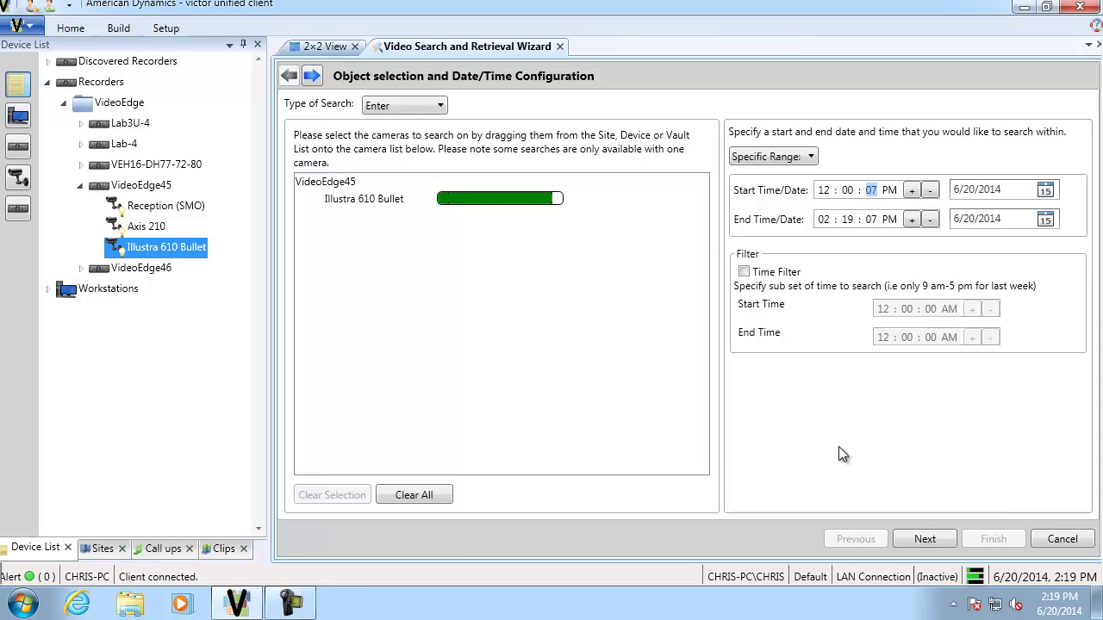
Load the People Counter alert rule's region and advance to the Confirmation page
{"action": "left_click", "coordinate": [924, 539]}
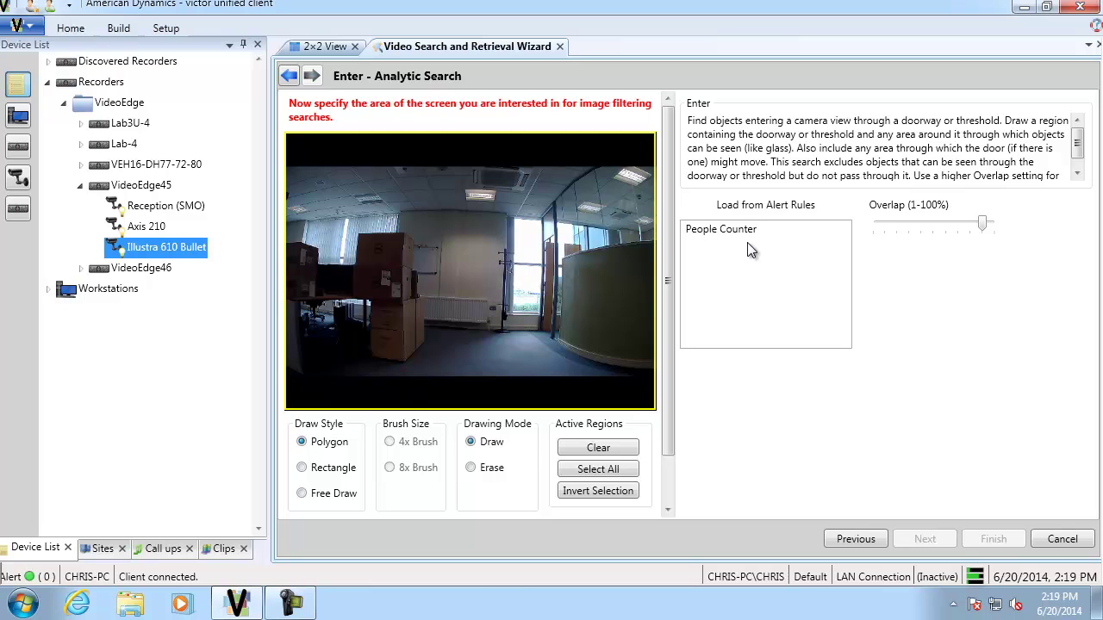
{"action": "left_click", "coordinate": [737, 231]}
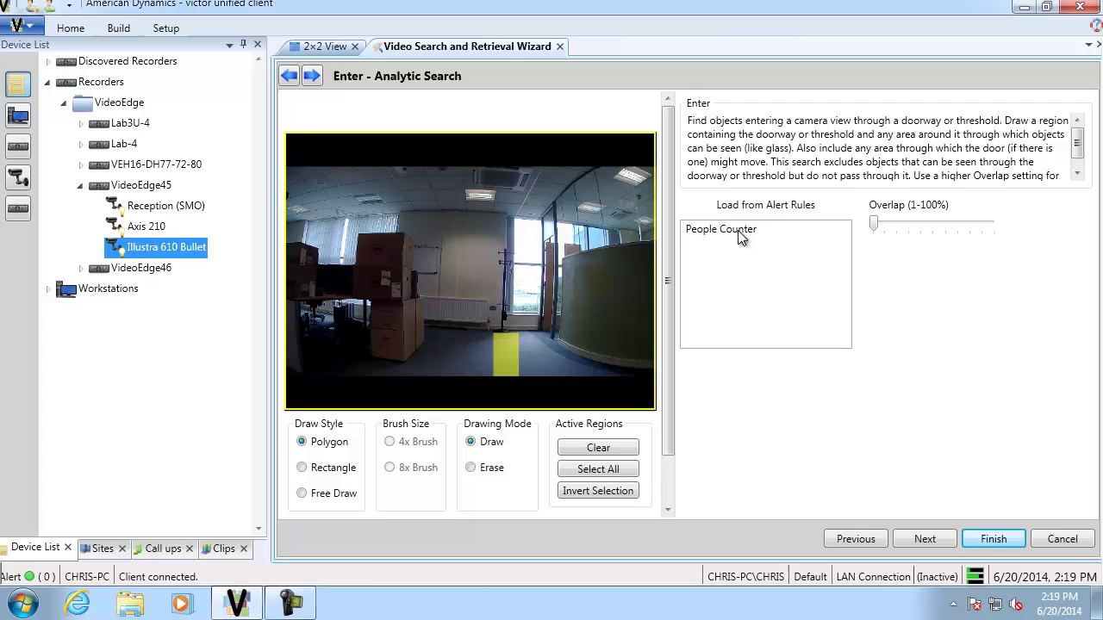
{"action": "left_click", "coordinate": [924, 538]}
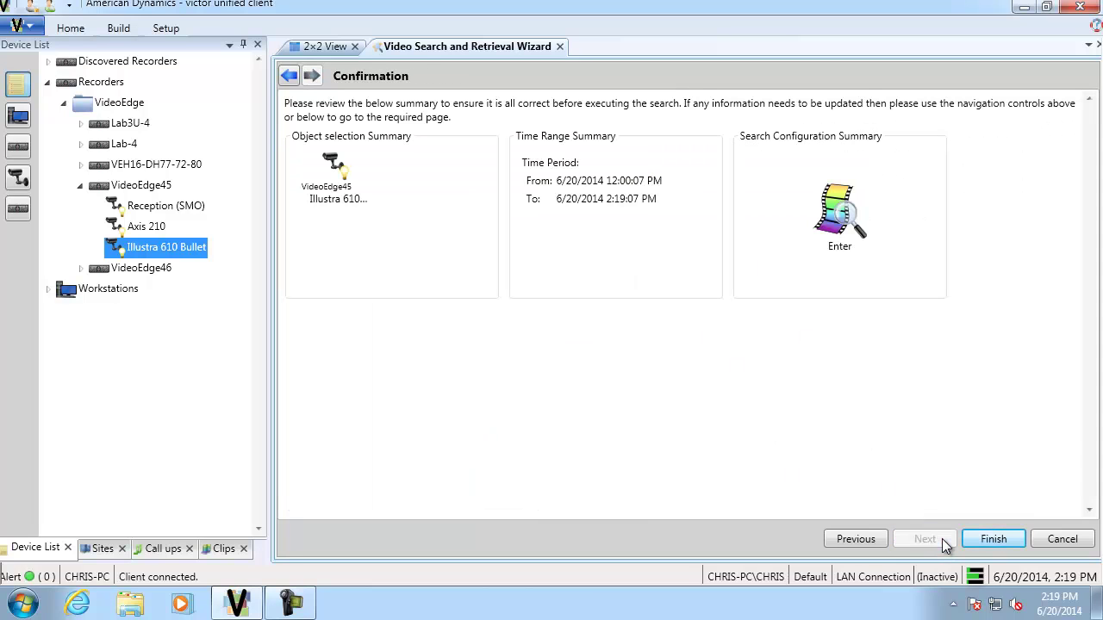
Run the Enter search, play its 1:11:58 PM clip, and chart the 9 results
{"action": "left_click", "coordinate": [986, 538]}
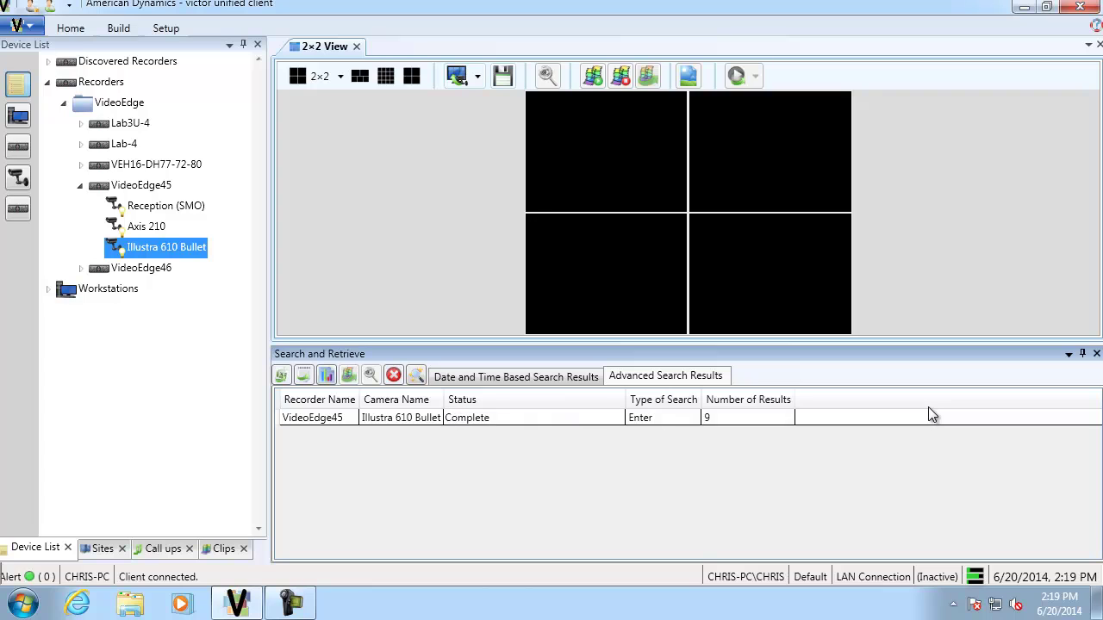
{"action": "left_click", "coordinate": [465, 423]}
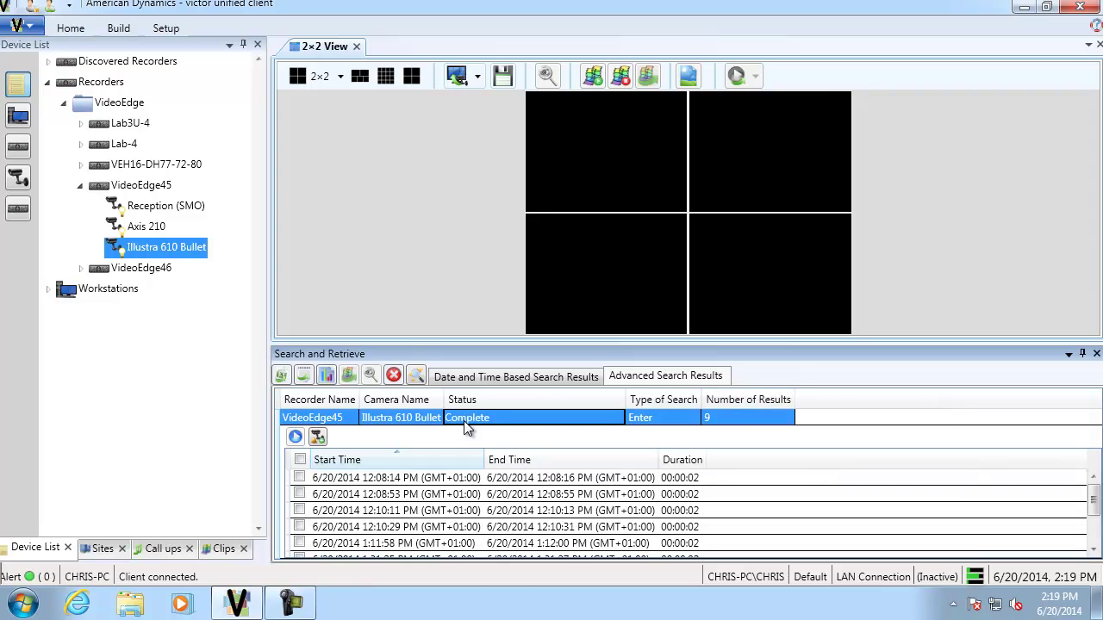
{"action": "double_click", "coordinate": [454, 545]}
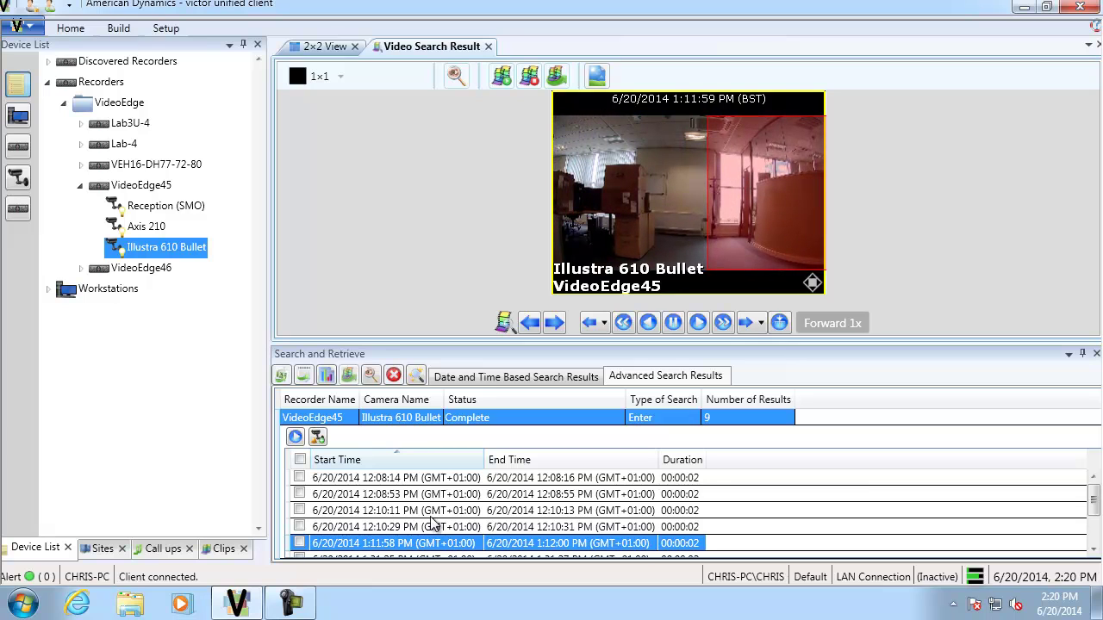
{"action": "left_click", "coordinate": [328, 383]}
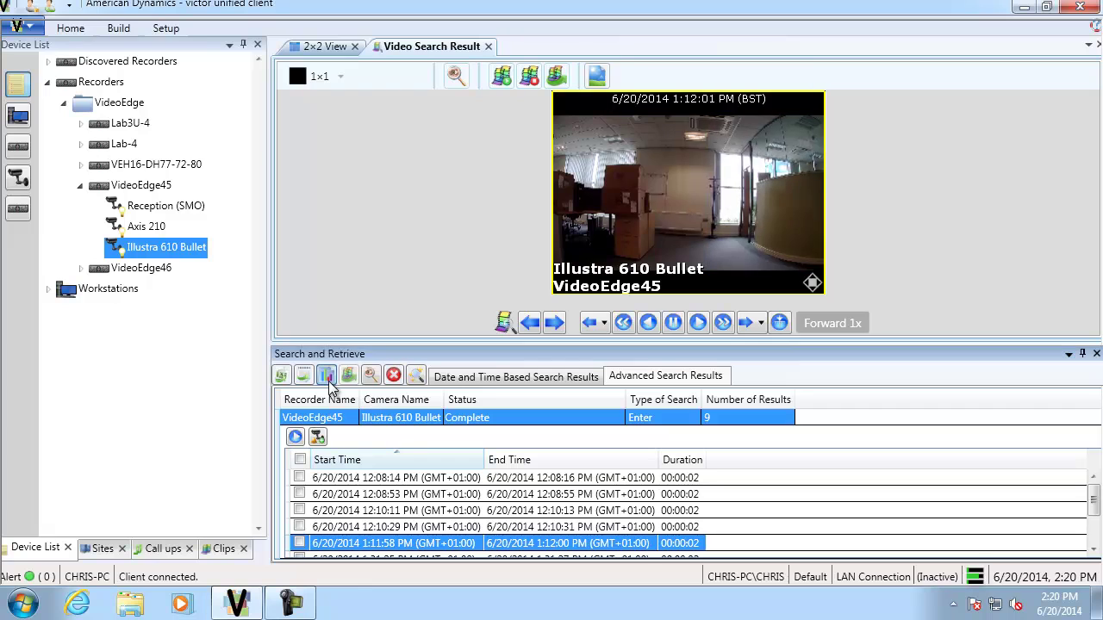
Close the search panel and inspect the hourly bars: 4 entries at 12 PM, 5 at 01 PM
{"action": "left_click", "coordinate": [1095, 353]}
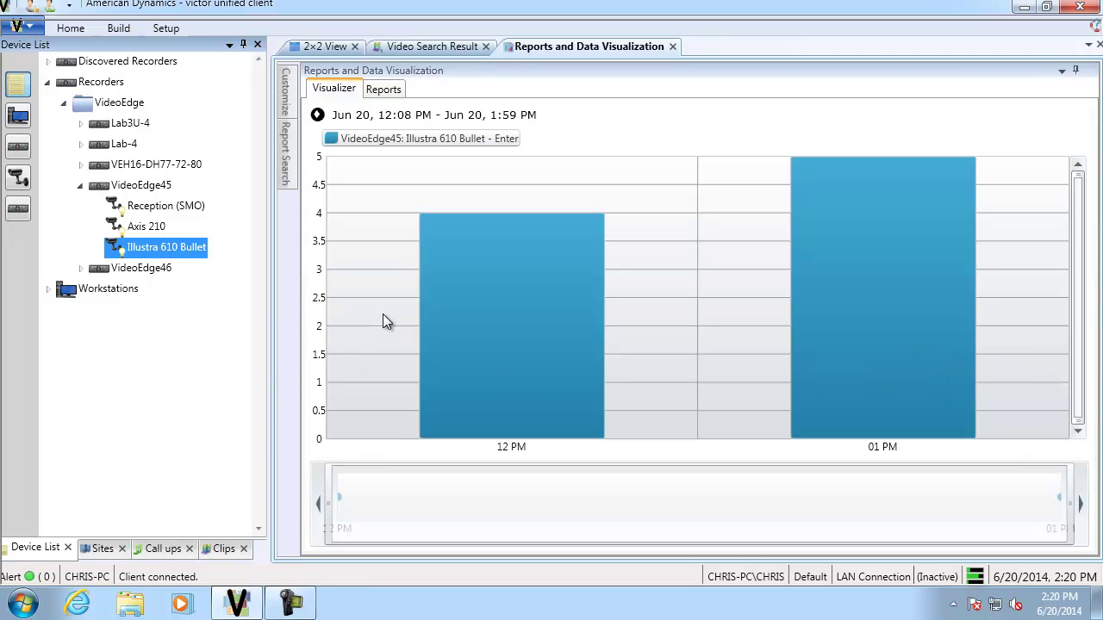
{"action": "mouse_move", "coordinate": [541, 265]}
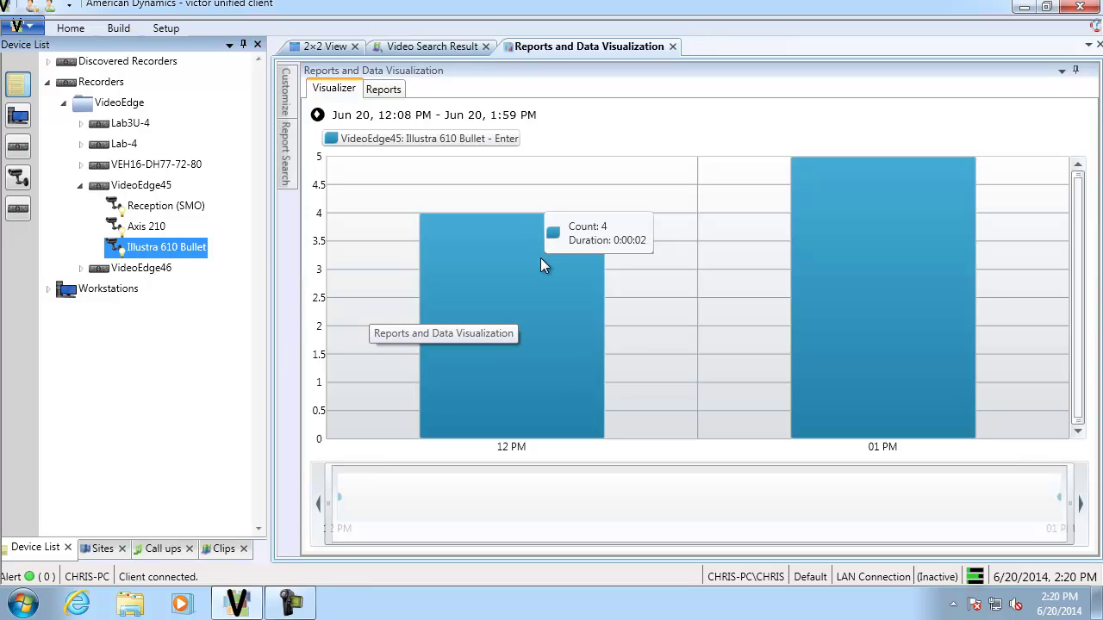
{"action": "mouse_move", "coordinate": [838, 245]}
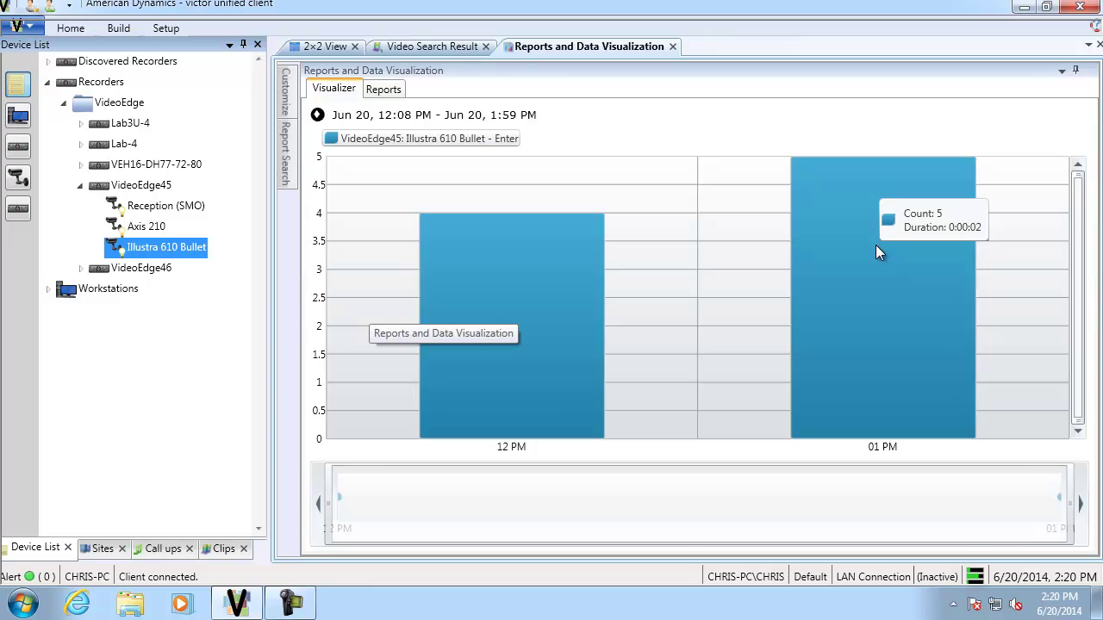
Open the 1 PM hour's entry bar and play the 1:11:58 PM Enter event video
{"action": "left_click", "coordinate": [876, 245]}
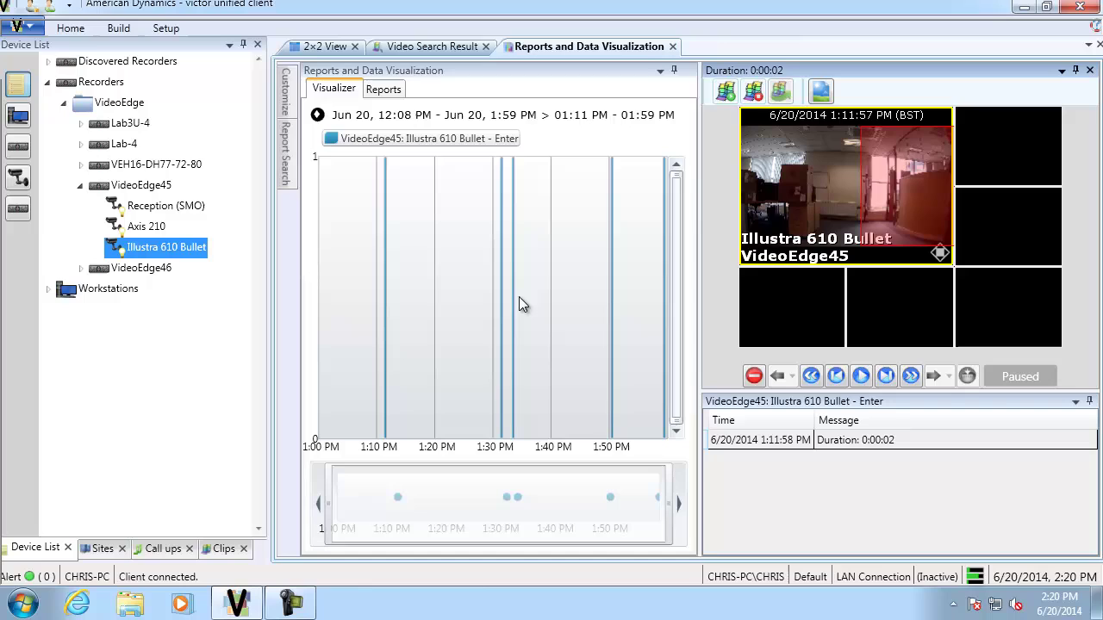
{"action": "left_click", "coordinate": [861, 377]}
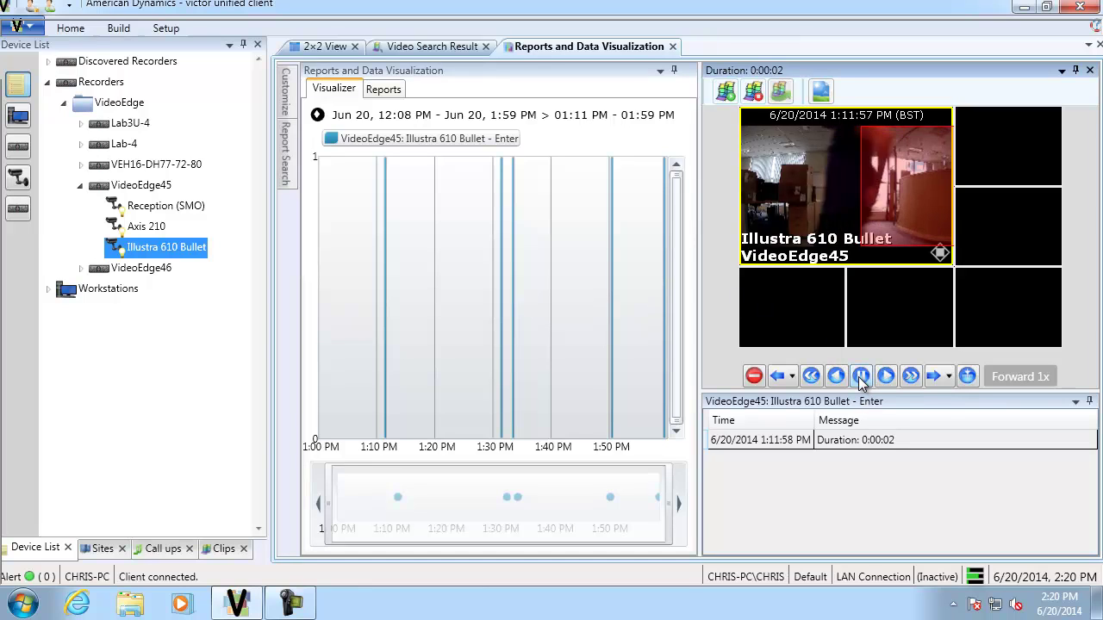